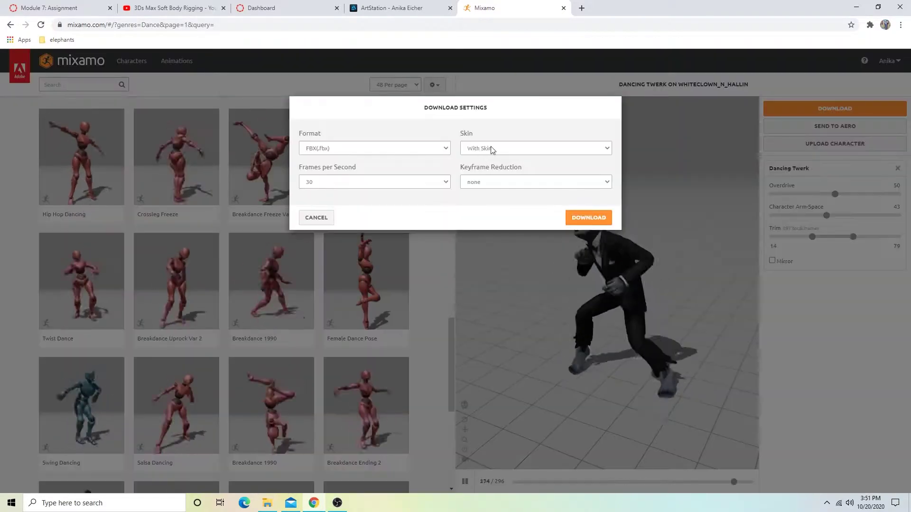
Download the trimmed Dancing Twerk FBX and move it into the Module8 folder.
click(588, 218)
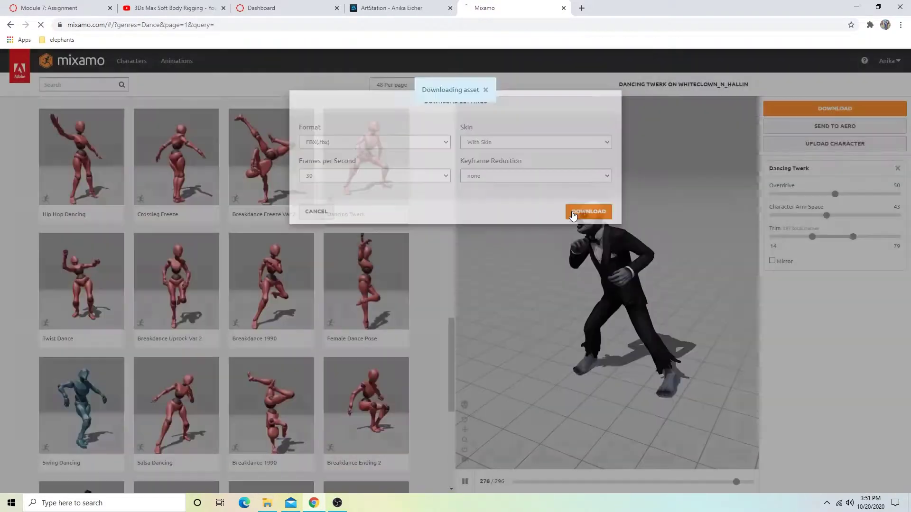
click(267, 503)
drag(334, 194, 284, 159)
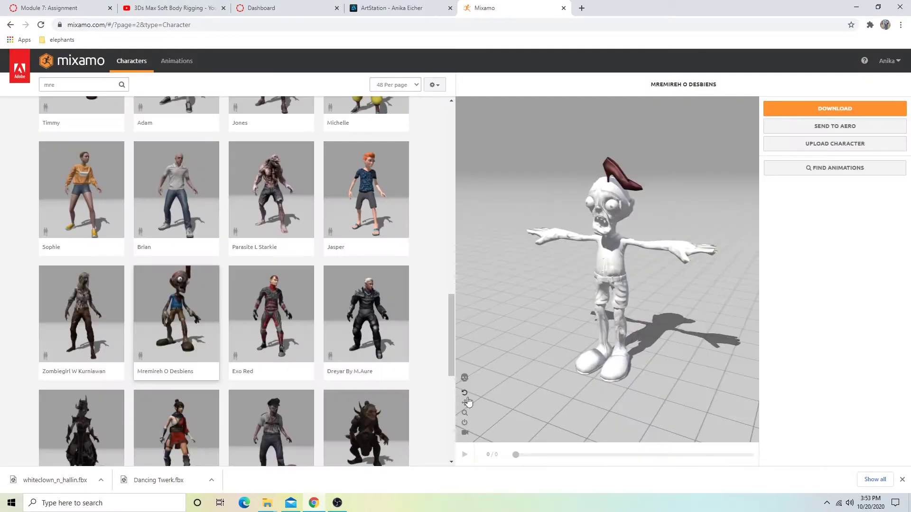
Preview dance animations and apply Samba Dancing to the Mremireh O Desbiens zombie.
click(177, 60)
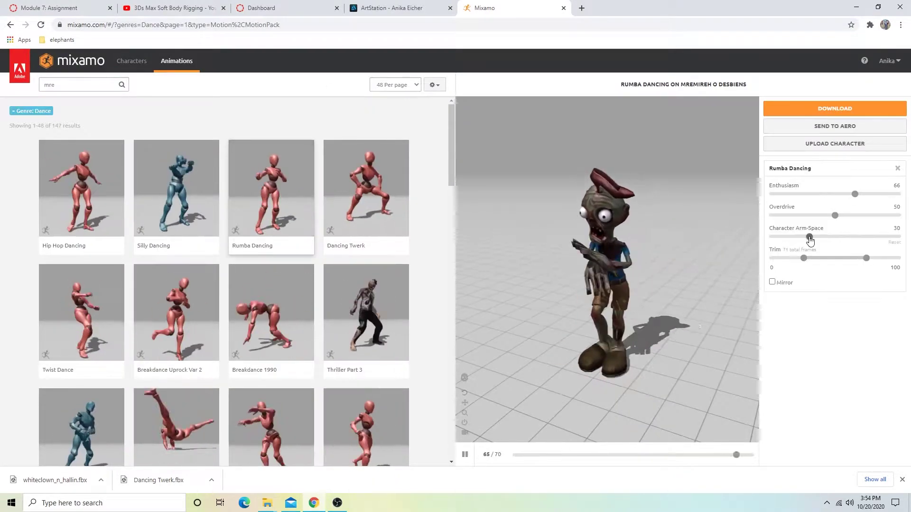
scroll(315, 301, down, 5)
click(265, 313)
click(211, 339)
scroll(308, 364, down, 2)
scroll(307, 365, down, 3)
scroll(294, 342, down, 2)
click(271, 323)
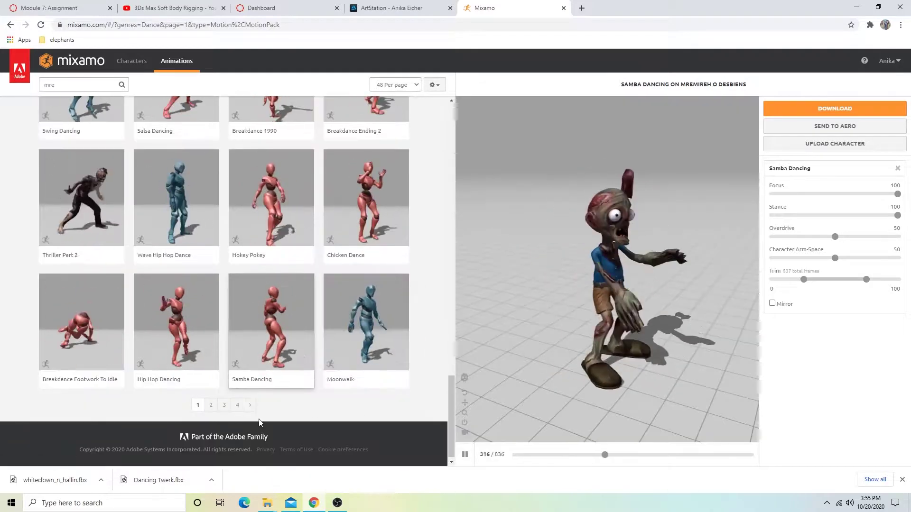
Trim the Samba Dancing clip, download it, and select the downloaded files in their folder.
drag(867, 280, 811, 280)
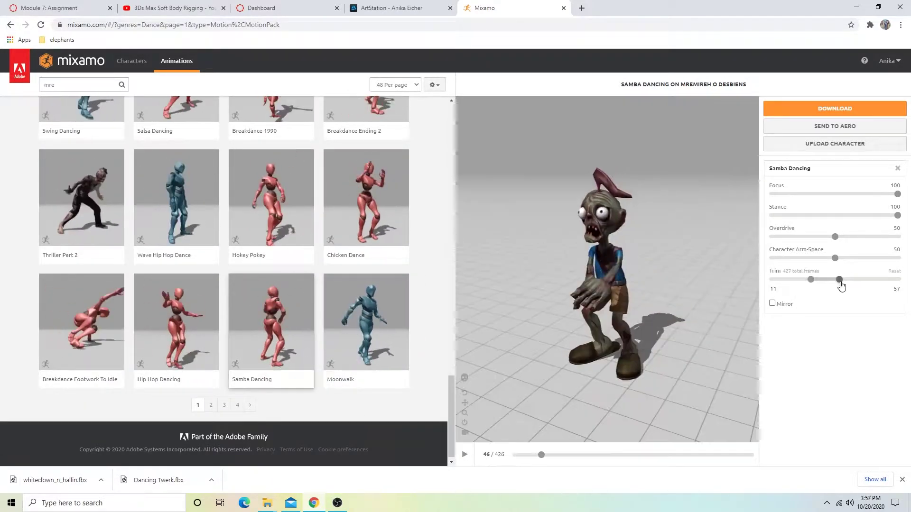
click(835, 108)
click(591, 216)
click(267, 503)
drag(224, 290, 163, 261)
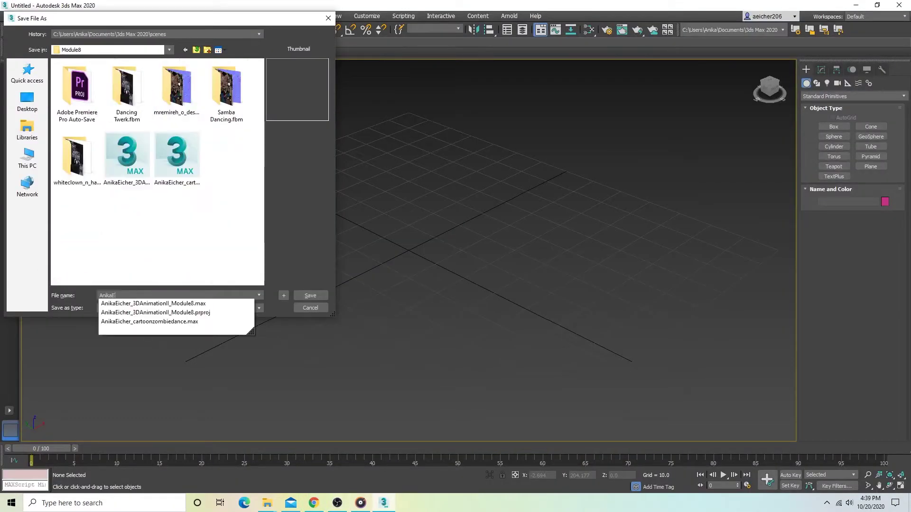
Merge the animated zombie character file into the scene and rewind to the first frame.
click(312, 295)
click(723, 475)
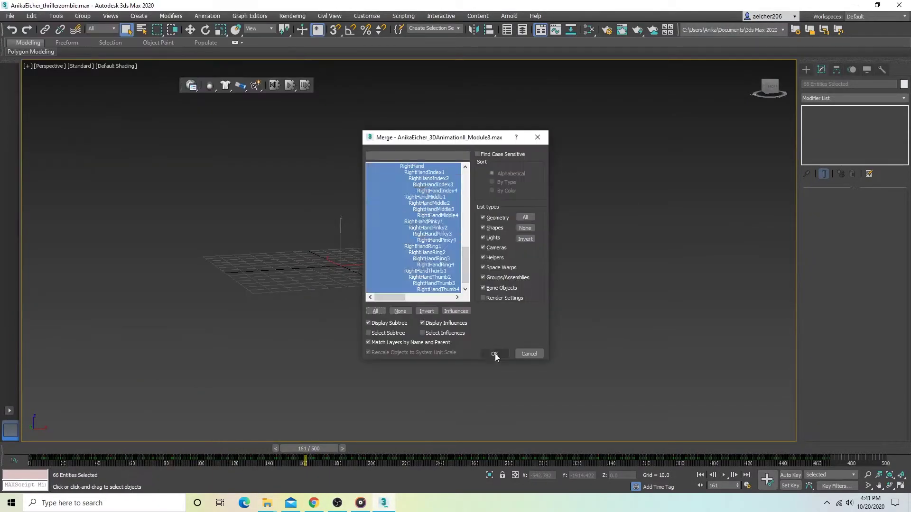
click(33, 464)
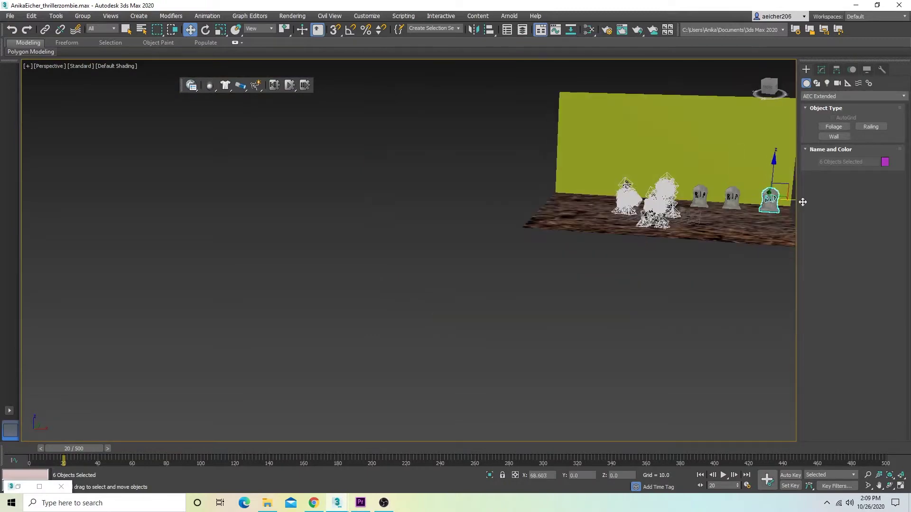
Frame the selected tombstones and zombies in the viewport.
key(z)
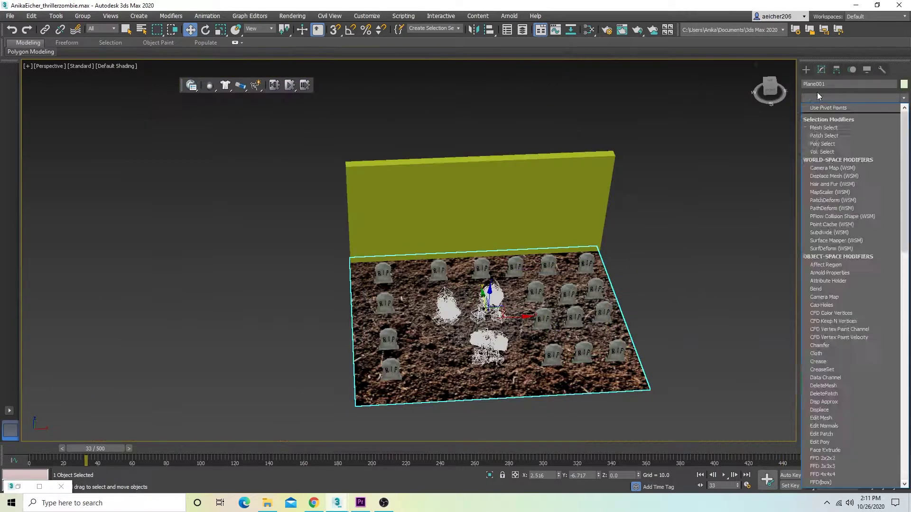
scroll(294, 157, up, 2)
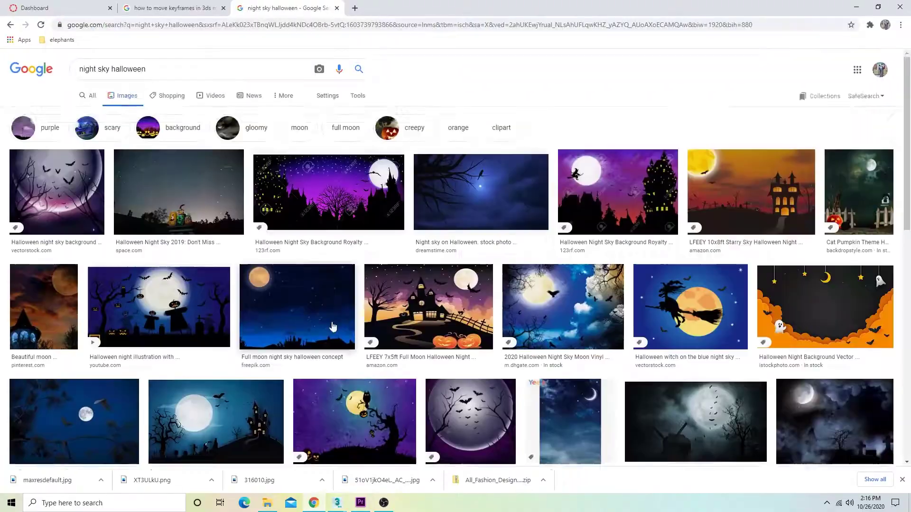
Scroll through the Google Images results for a full-moon night sky picture.
scroll(705, 322, down, 2)
scroll(705, 322, down, 5)
scroll(705, 322, down, 5)
scroll(705, 322, down, 5)
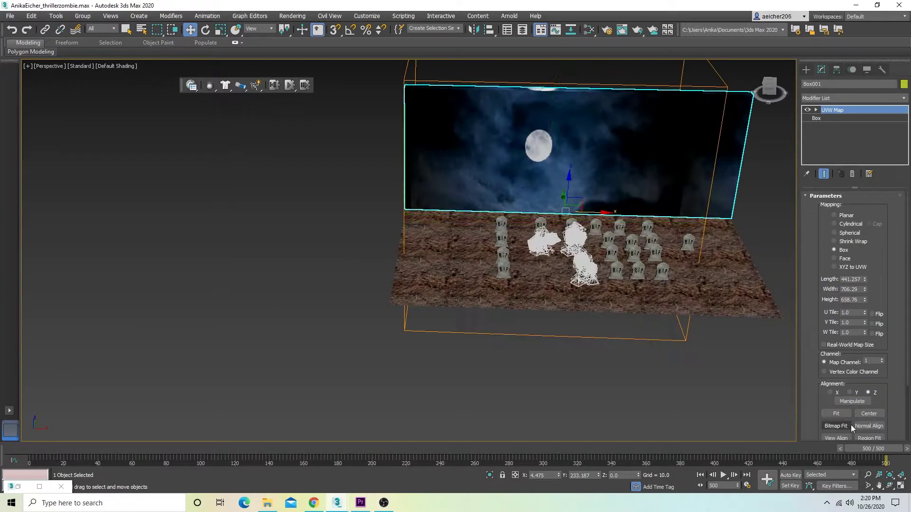
Switch the backdrop to spherical mapping, move a tombstone left, and preview the isolated animation.
click(844, 232)
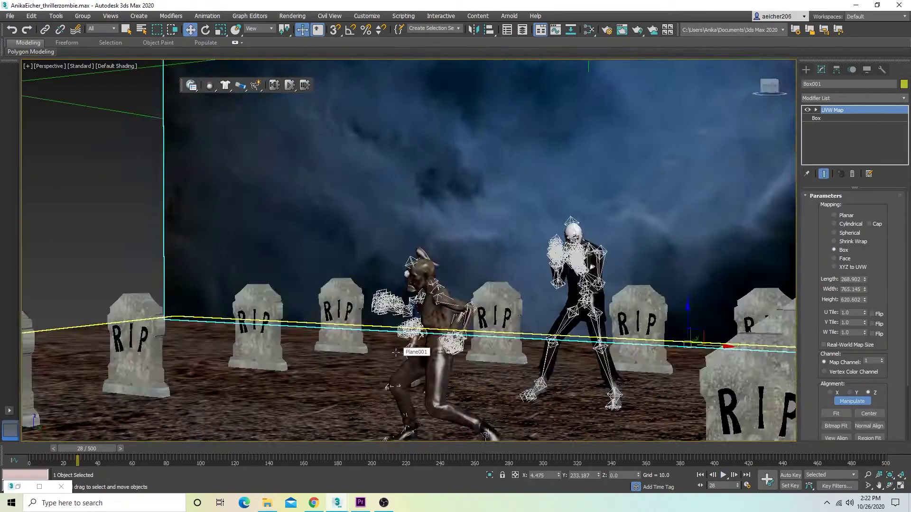
click(722, 476)
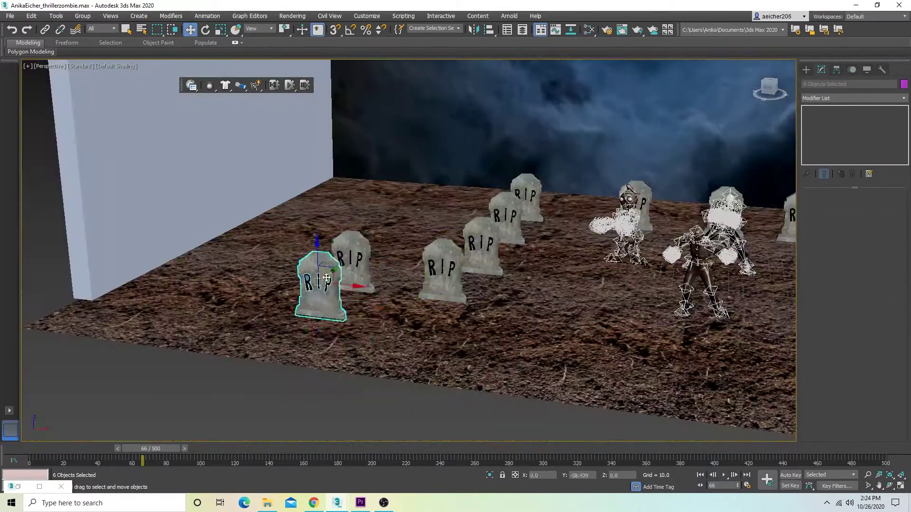
drag(447, 215, 269, 215)
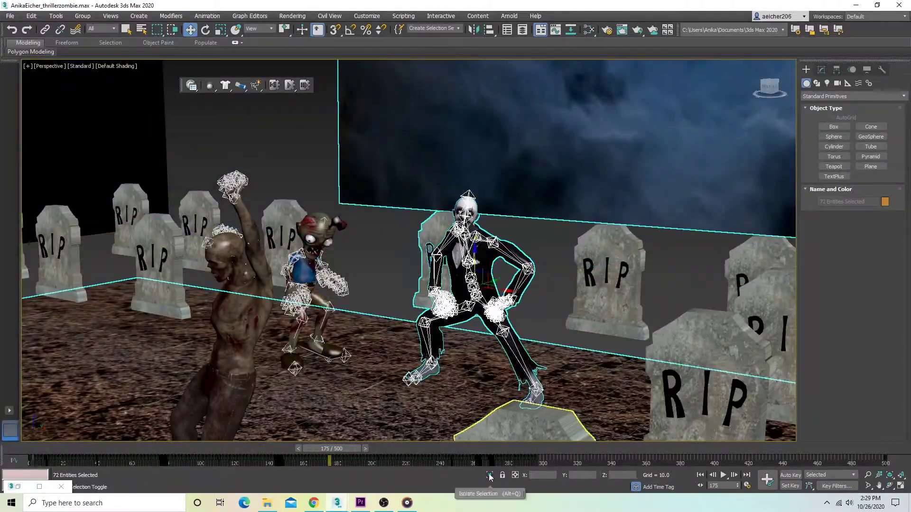
click(490, 475)
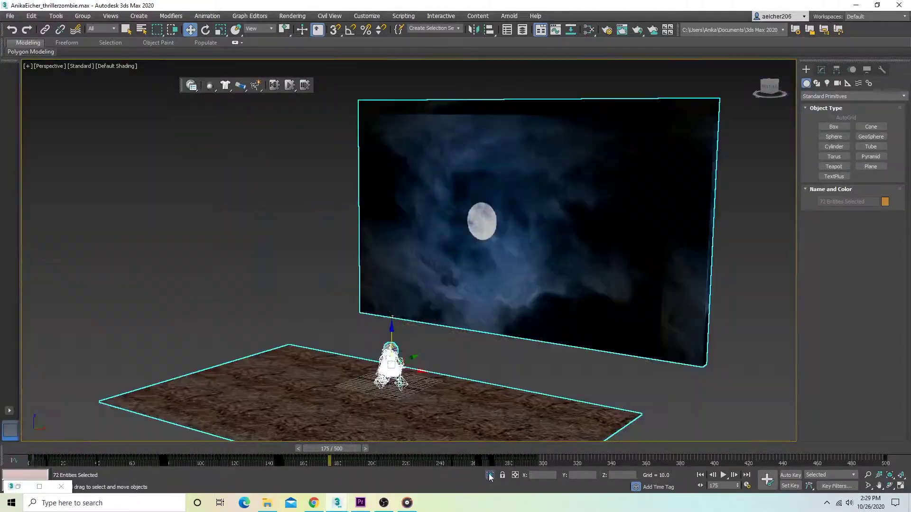
click(723, 475)
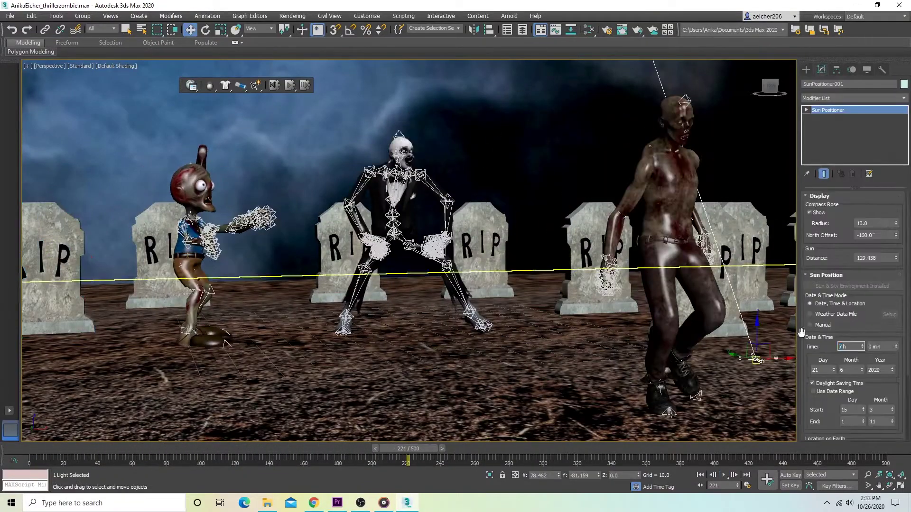
Set the sun's hour to 7 and run a test render.
text(7)
key(Return)
key(shift+q)
Switch the renderer to Arnold, replay the animation, and select the suited skeleton zombie.
key(F10)
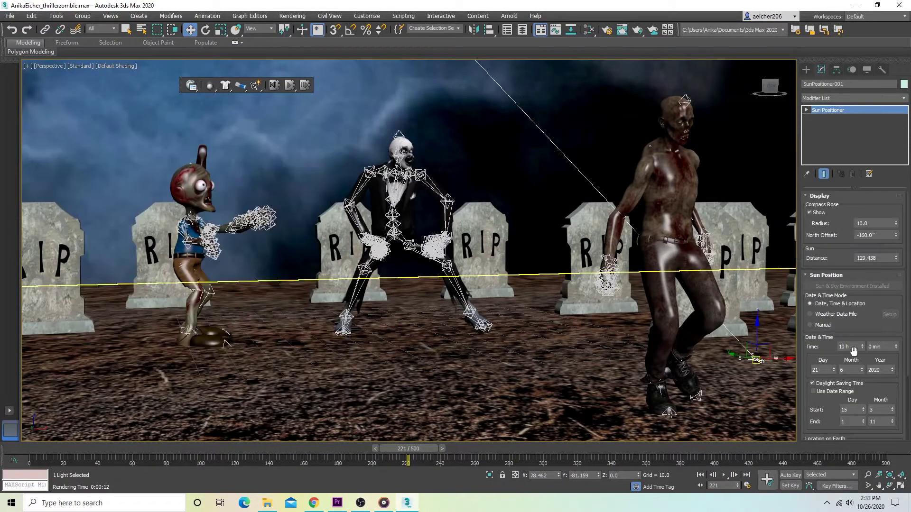
click(796, 182)
click(753, 226)
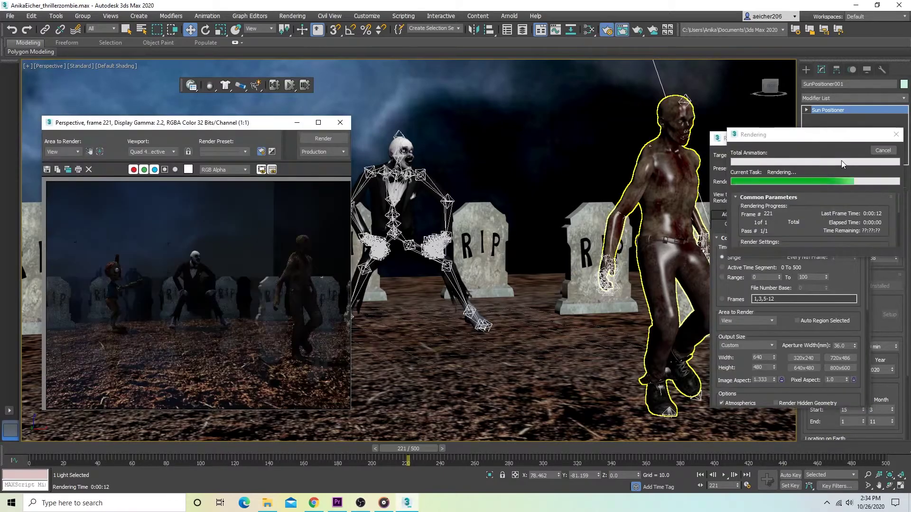
click(340, 121)
key(slash)
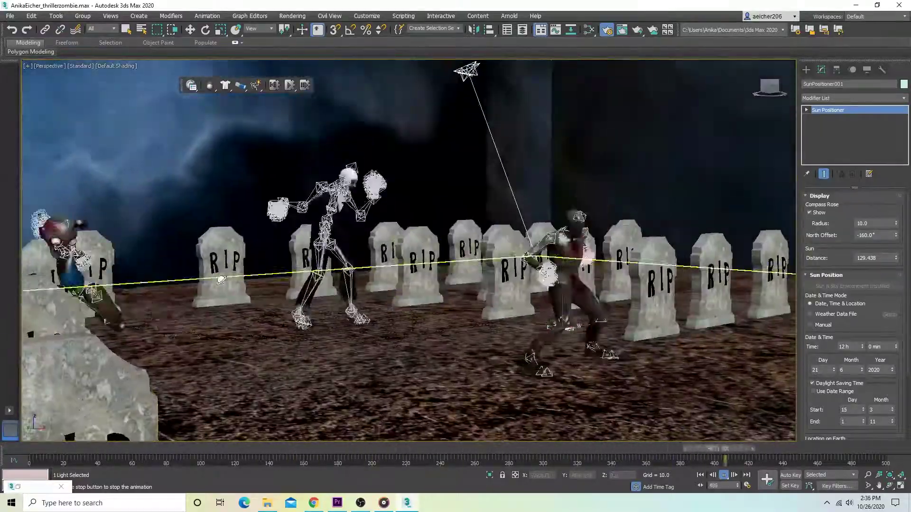
click(420, 182)
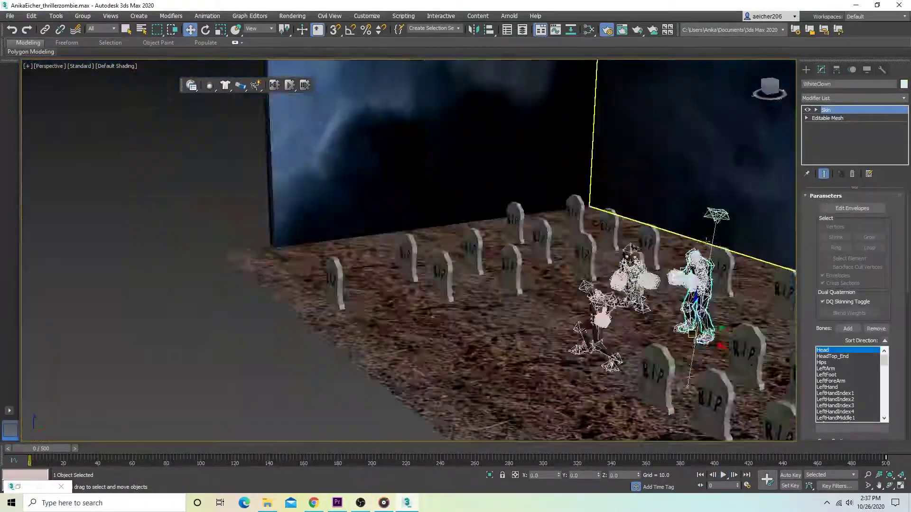
Add an Edit Poly modifier to the ground plane and attach a tombstone to it.
click(821, 98)
click(819, 349)
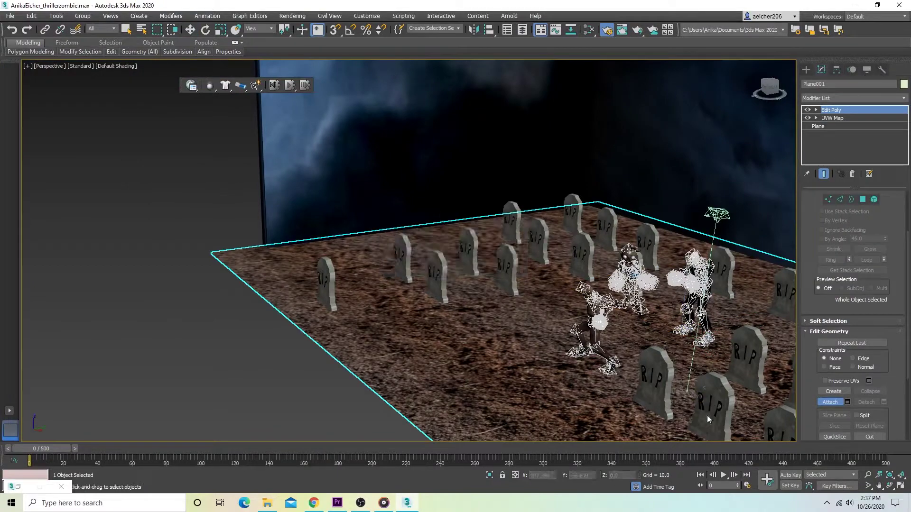
click(505, 238)
Orbit the graveyard, replay the animation, and set output size to HDTV 1920×1080.
scroll(639, 194, up, 5)
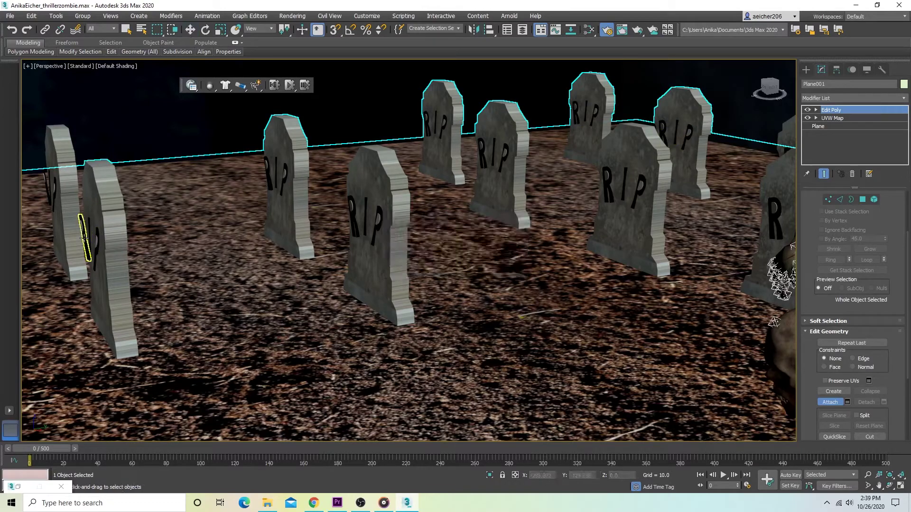
scroll(53, 190, up, 5)
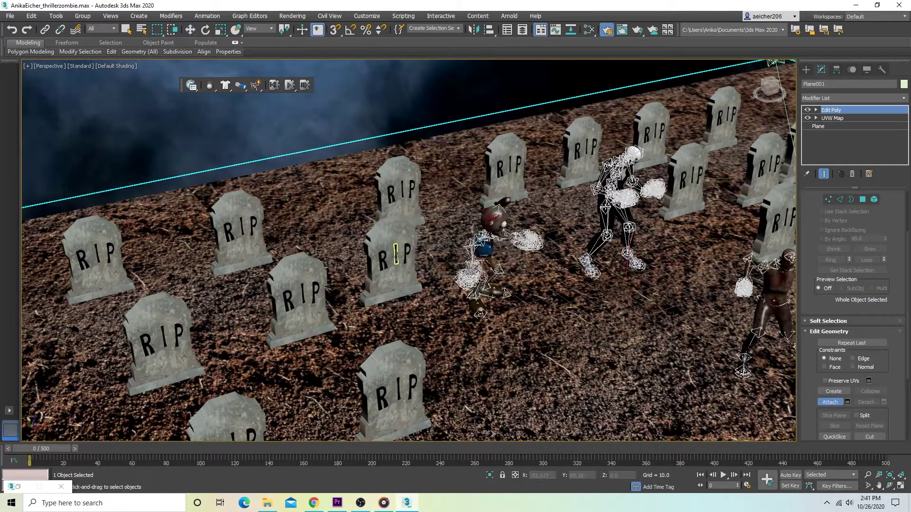
alt+middle_drag(732, 114, 483, 195)
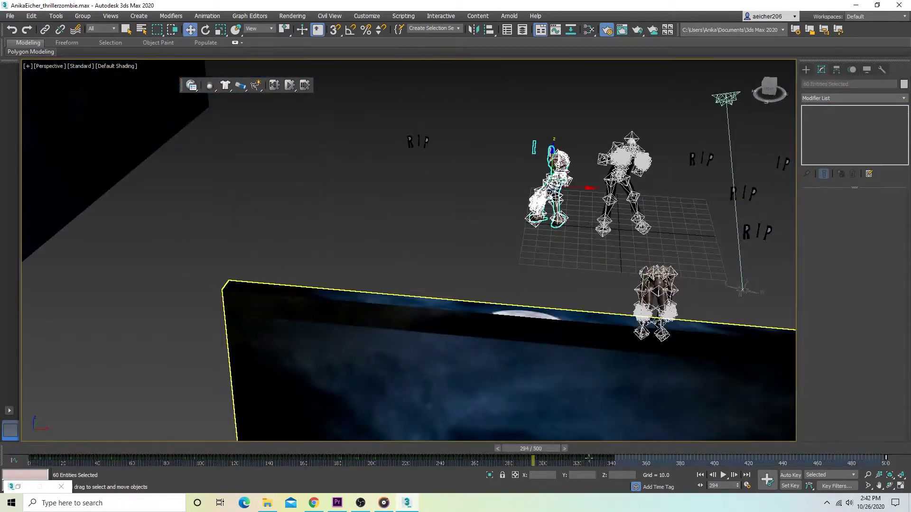
click(723, 475)
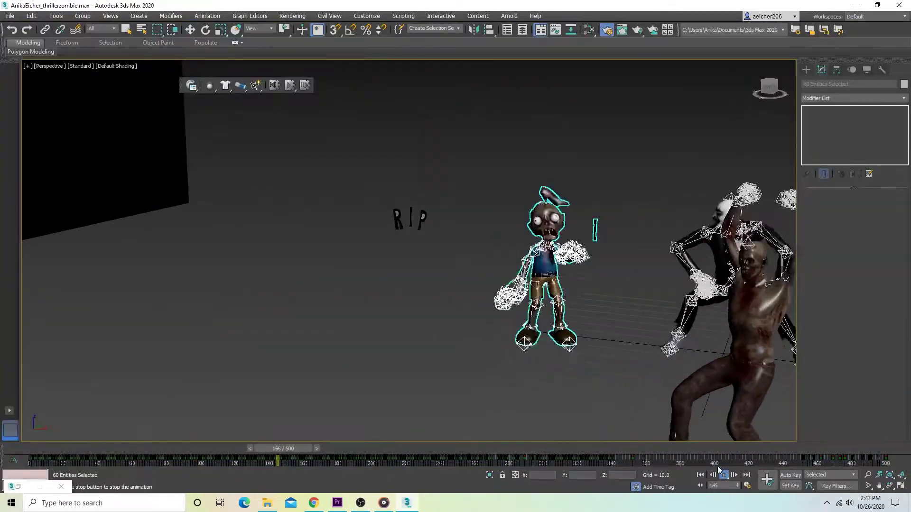
click(722, 475)
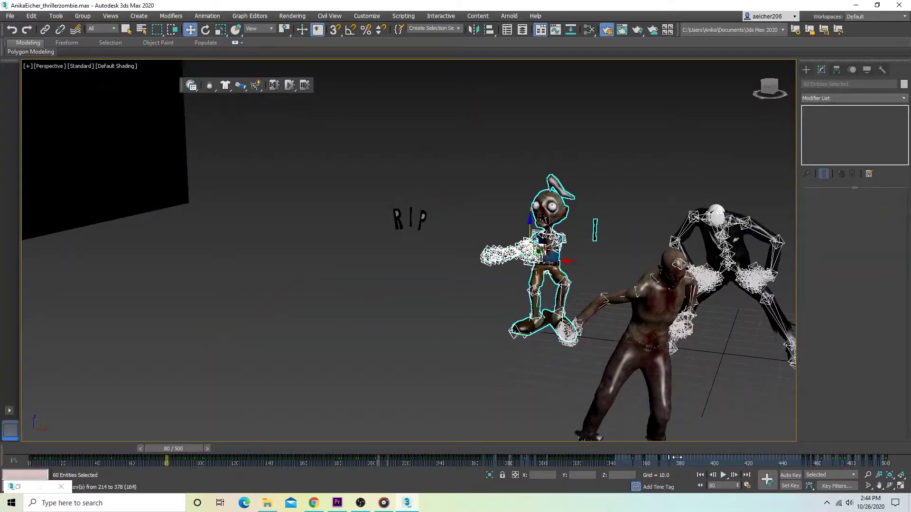
key(slash)
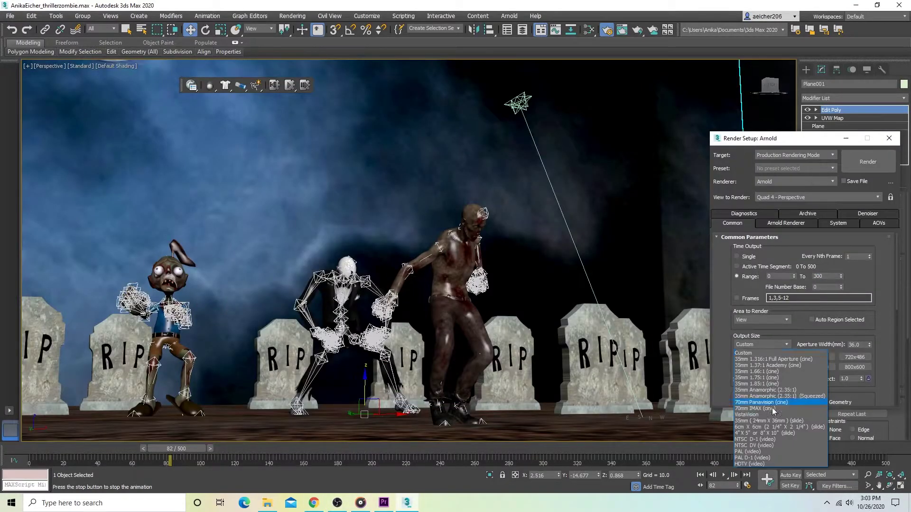
click(743, 464)
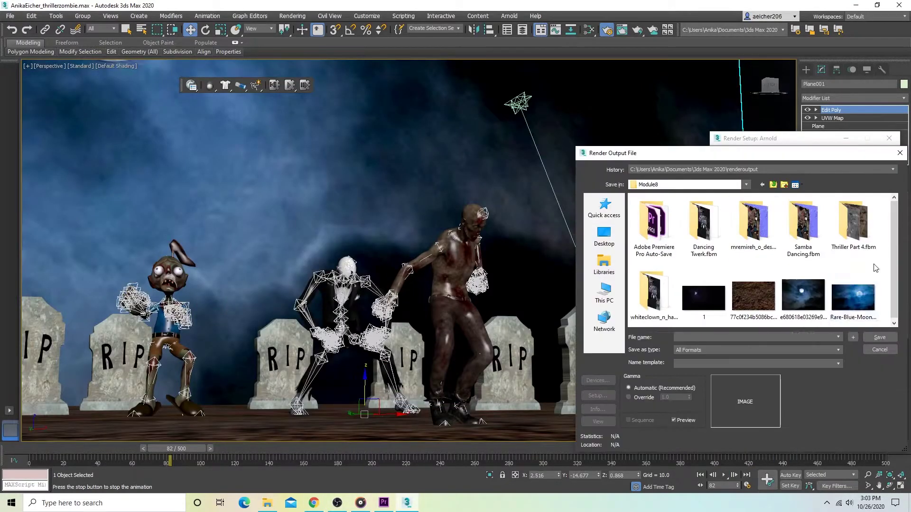
Render frames 0–300 as ThrillerAnimation JPEG frames at 1920×1080.
click(865, 164)
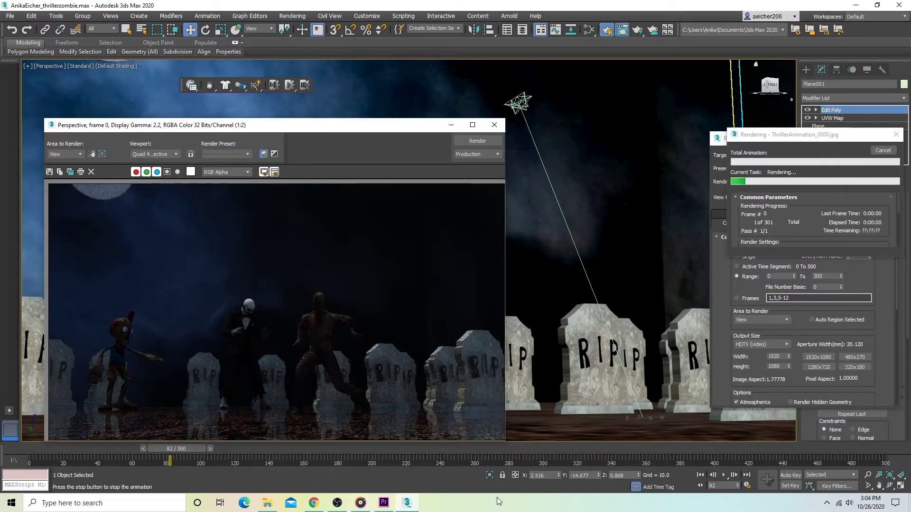